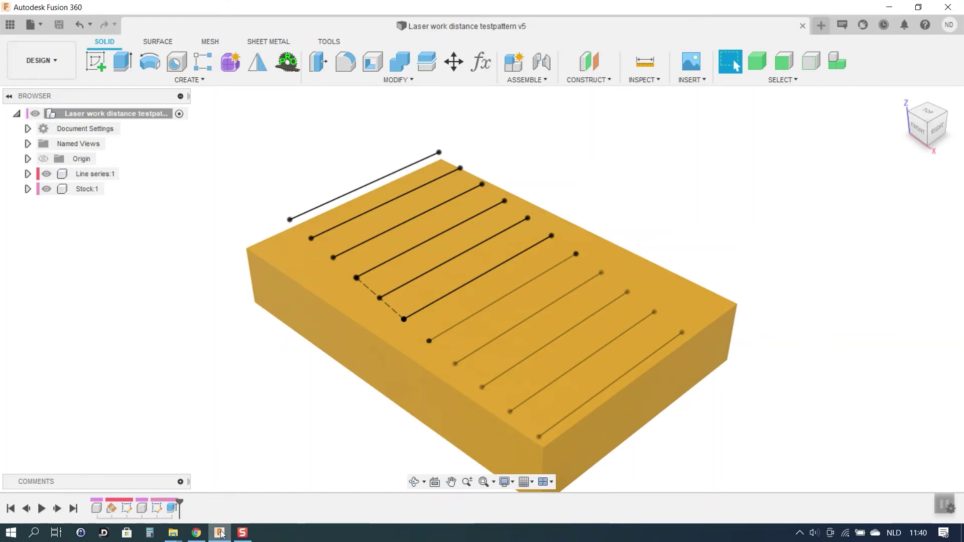
- In Chrome, scroll the Opt Lasers manual to the Coarse adjustment steps of Setting the Working Distance
click(197, 533)
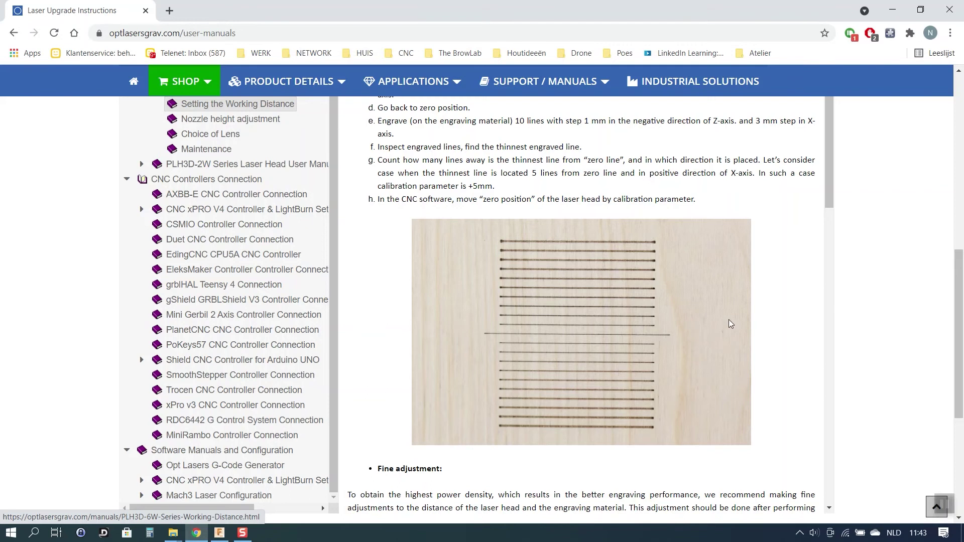
drag(956, 342, 951, 293)
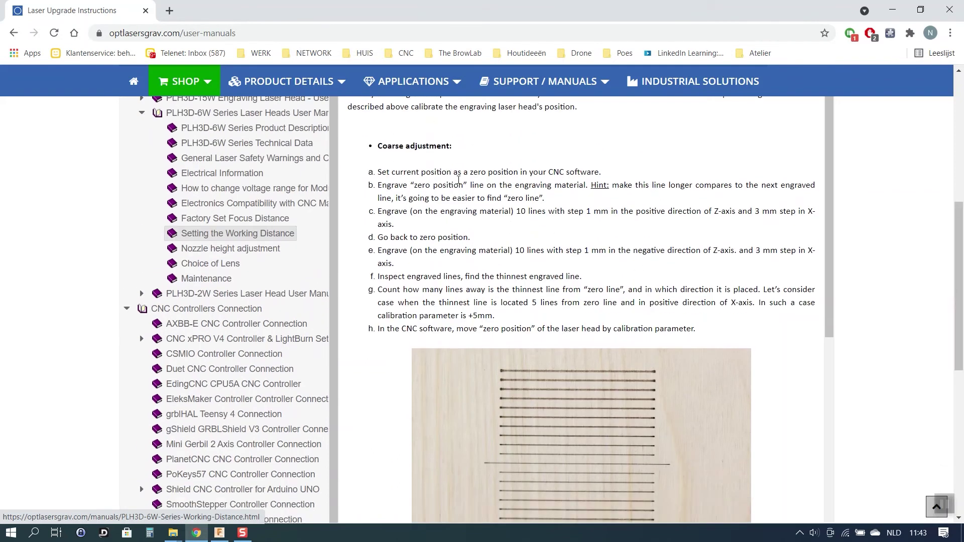
drag(961, 257, 830, 234)
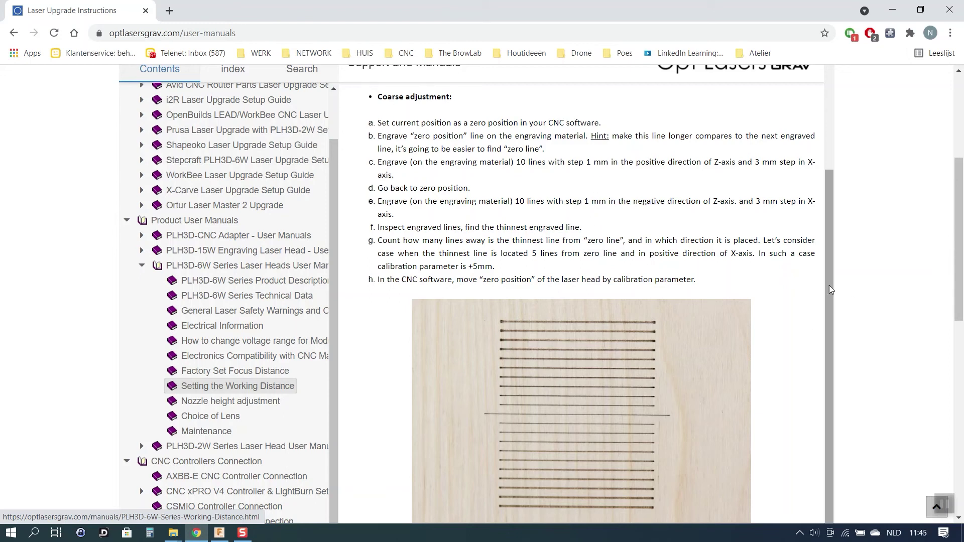
drag(828, 282, 829, 455)
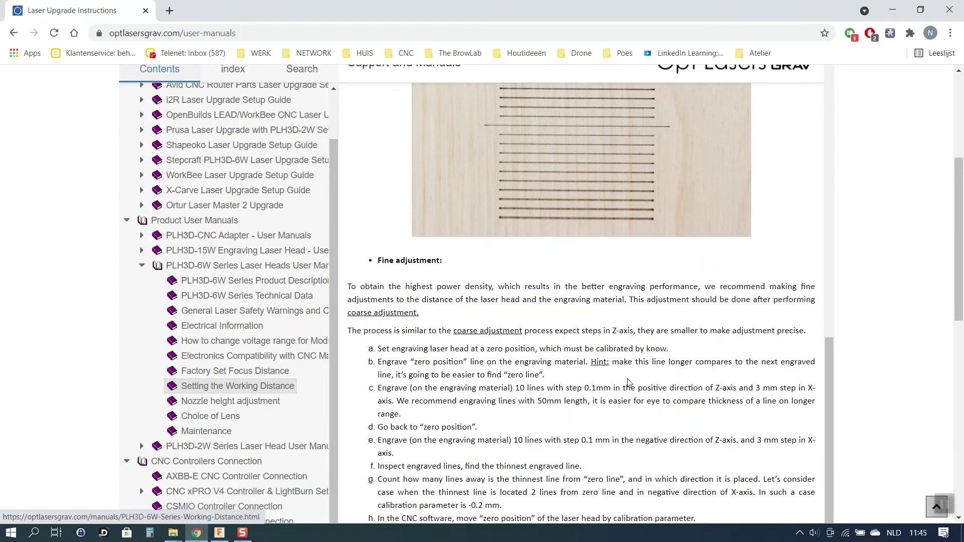
scroll(823, 300, up, 3)
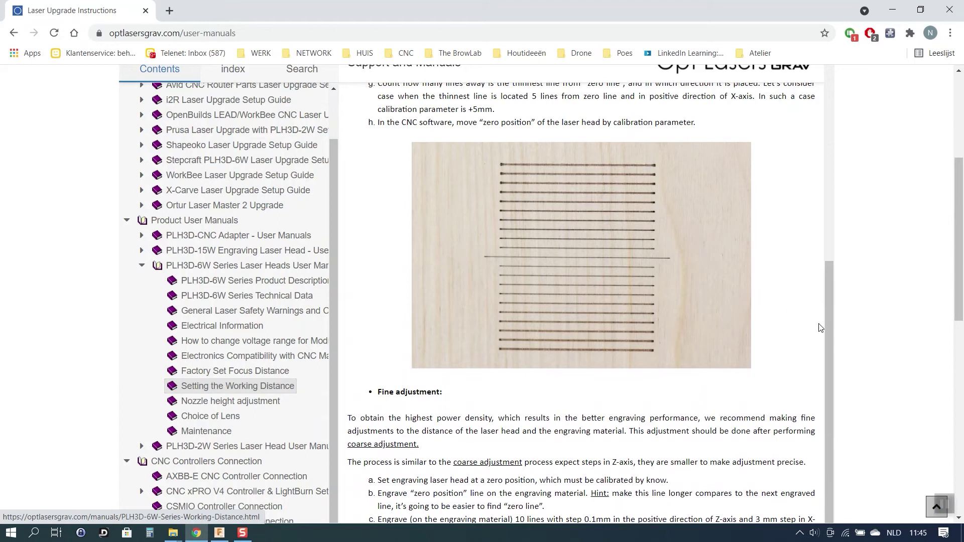
scroll(596, 346, down, 3)
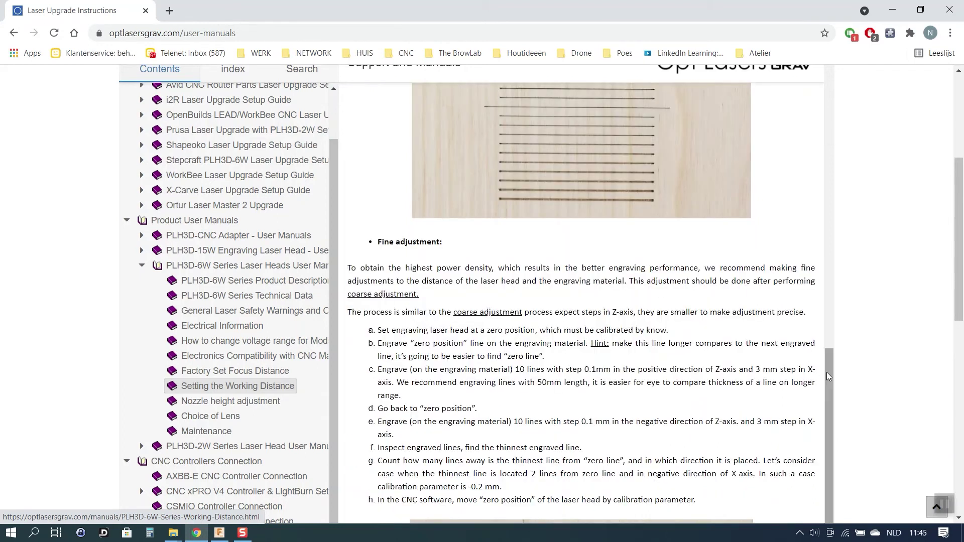
drag(827, 373, 821, 306)
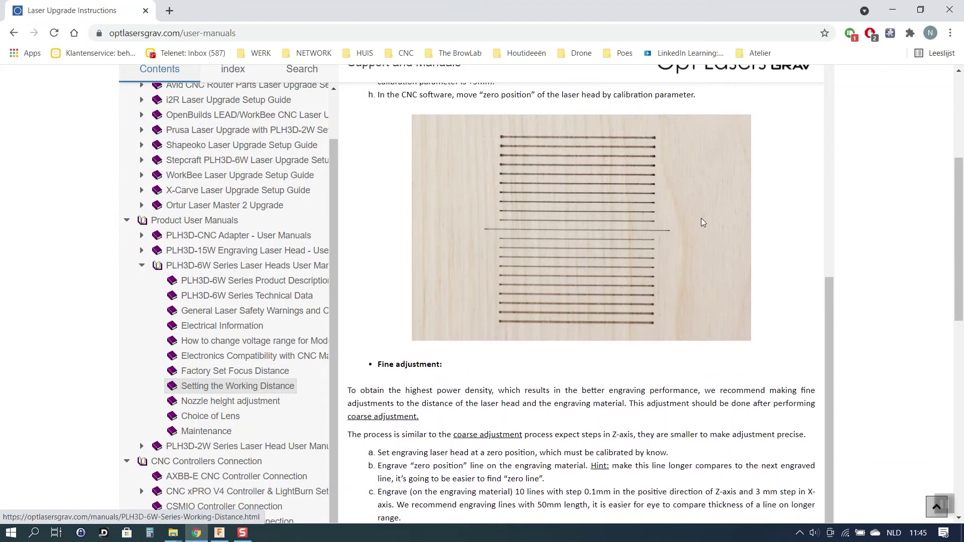
scroll(713, 251, up, 1)
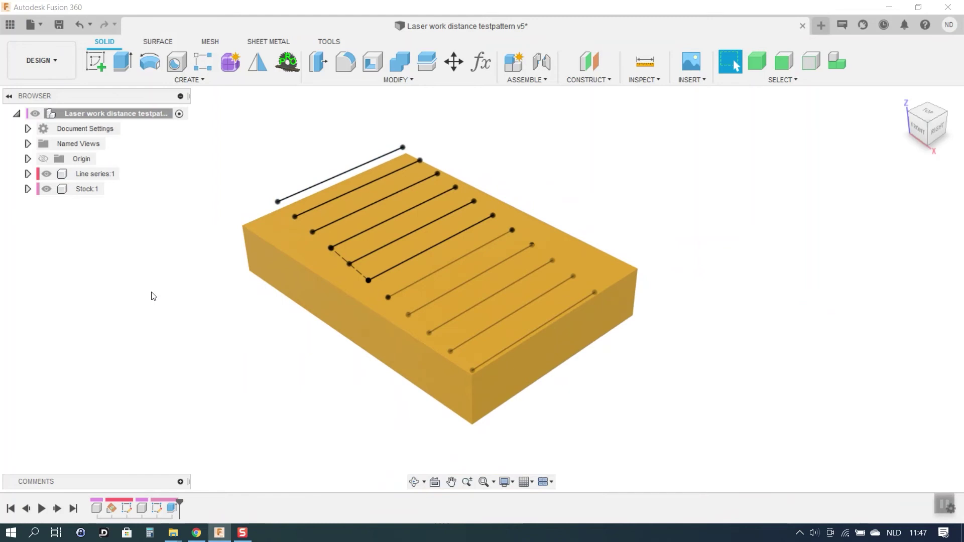
- Hide Stock:1 and view the eleven stepped lines from the FRONT, orbiting slightly
click(46, 189)
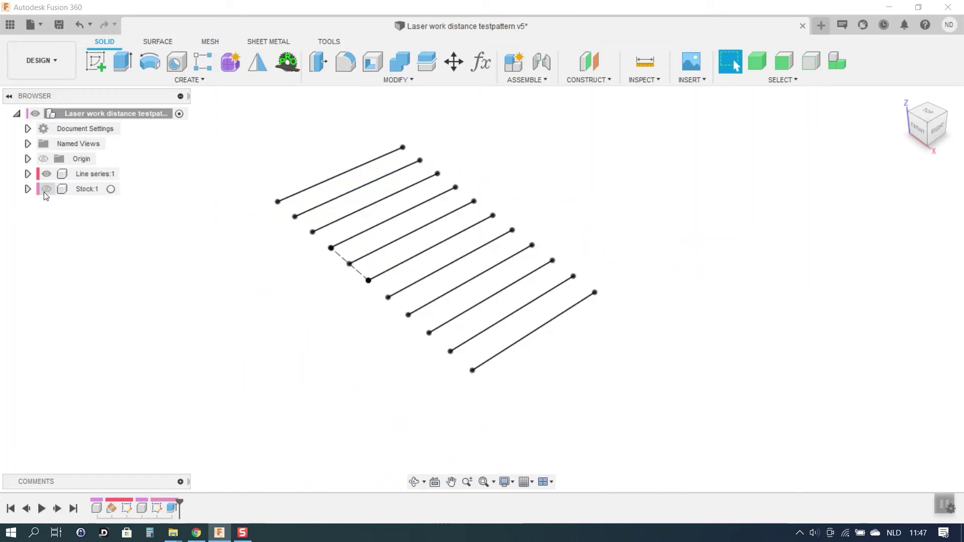
click(921, 133)
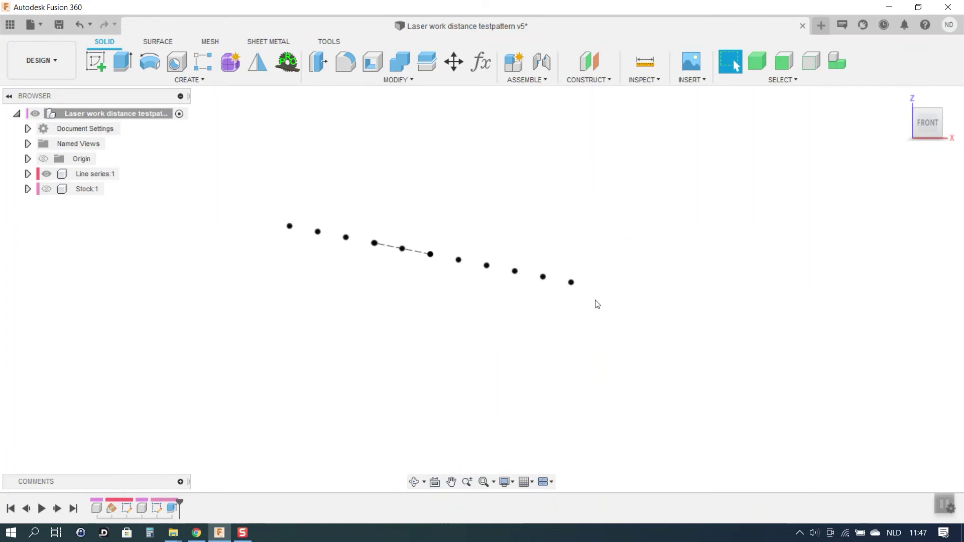
drag(927, 125, 901, 135)
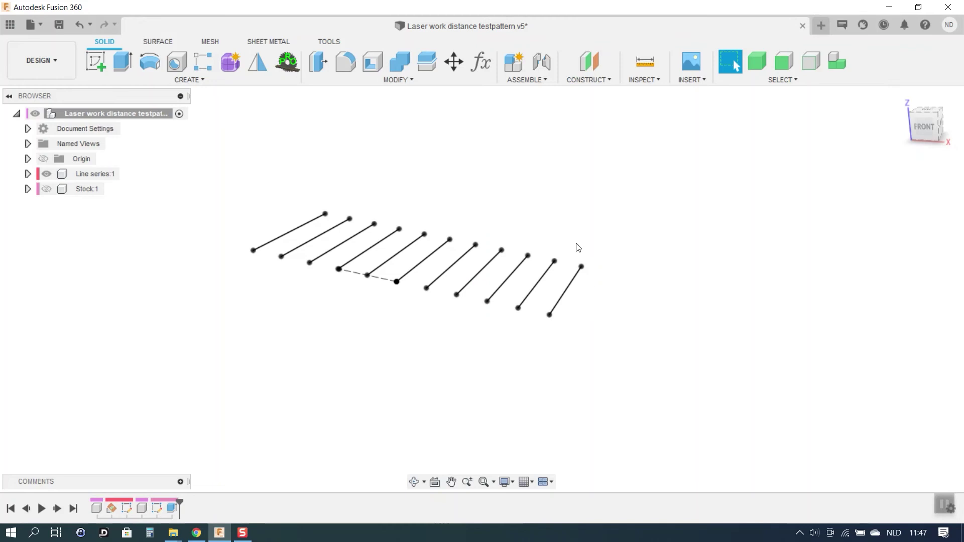
- In the Parameters dialog, try HorizontalSpacing at 10, then set it back to 5
click(481, 62)
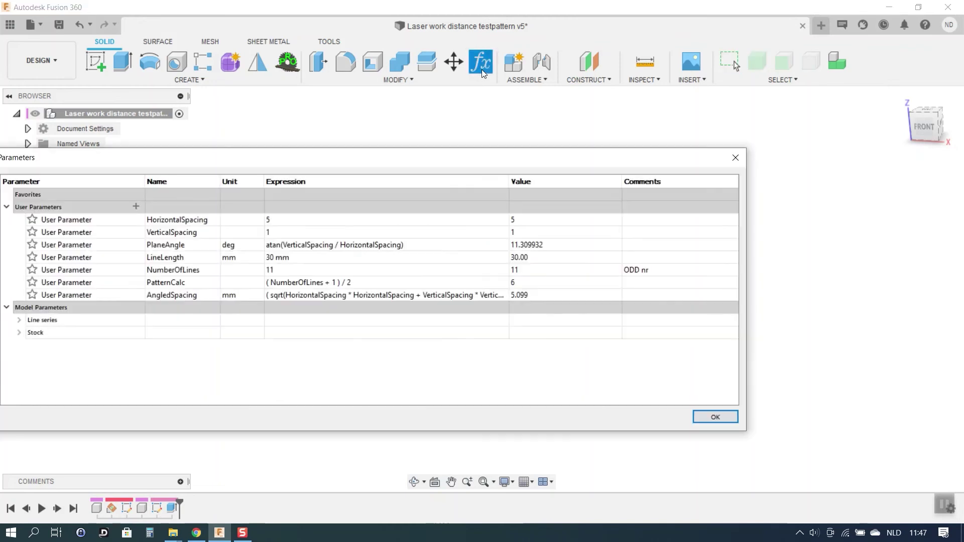
drag(303, 161, 812, 172)
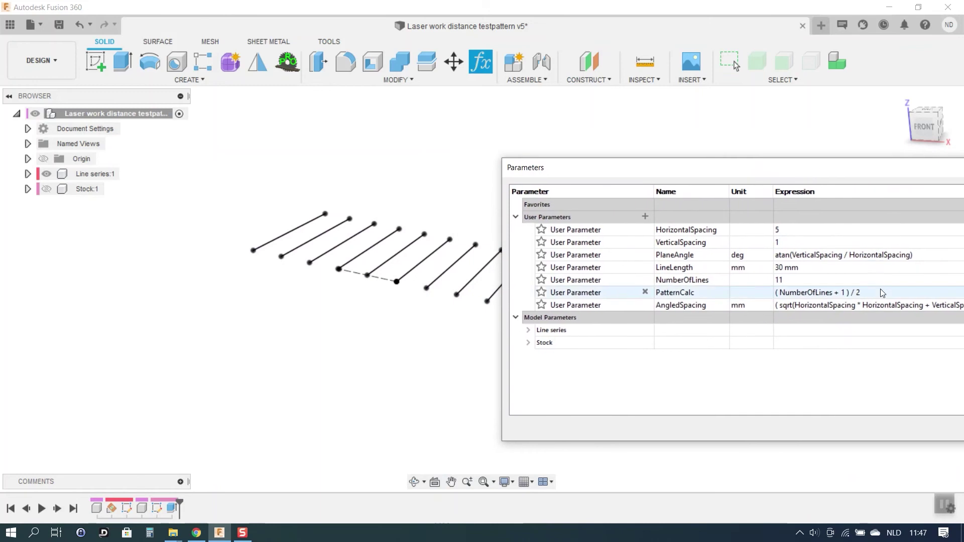
click(778, 229)
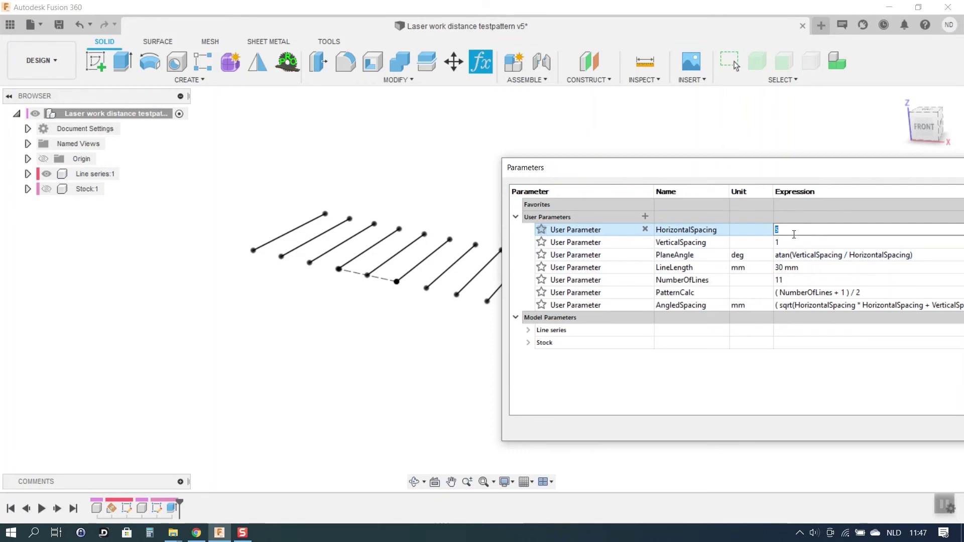
text(10)
key(Return)
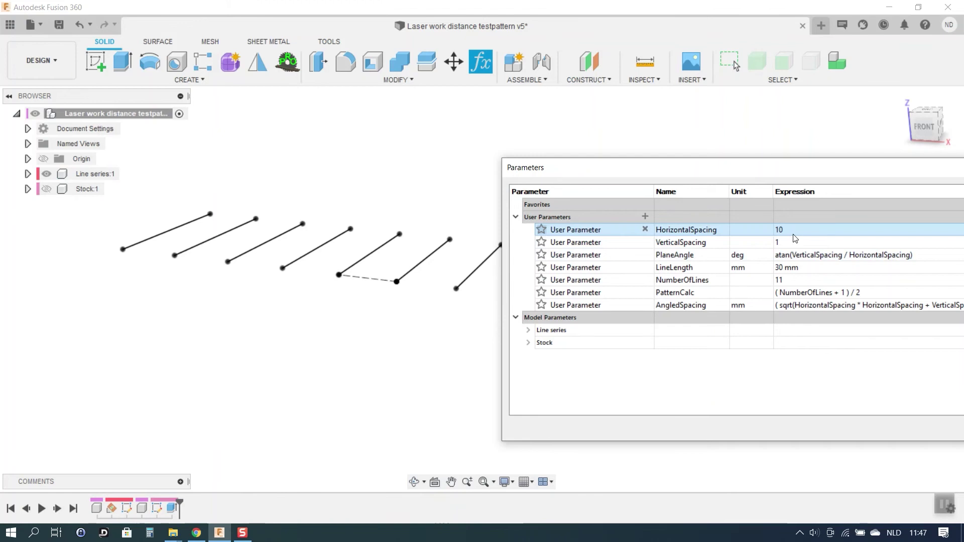
click(793, 233)
text(5)
key(Return)
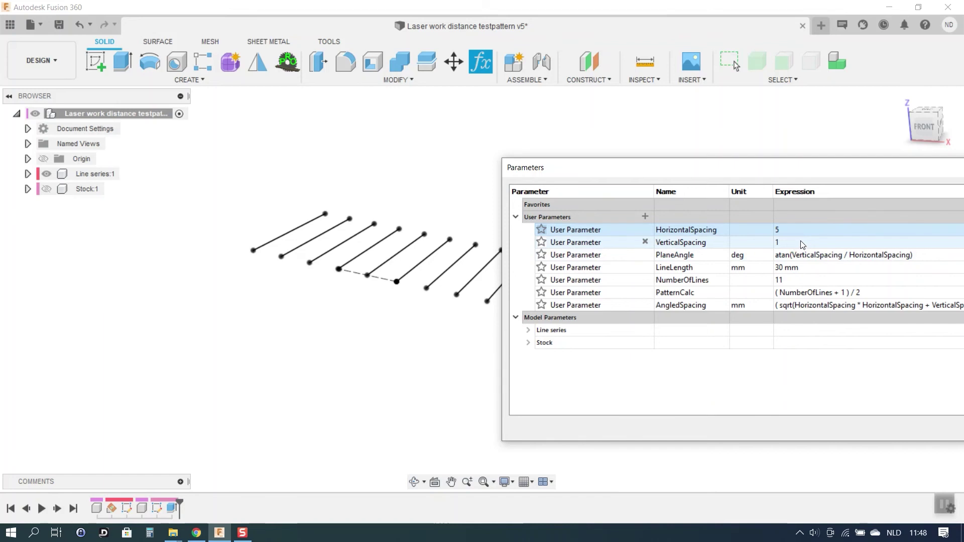
- Test VerticalSpacing at 0.1, then restore it to 1 and finish editing parameters
click(802, 241)
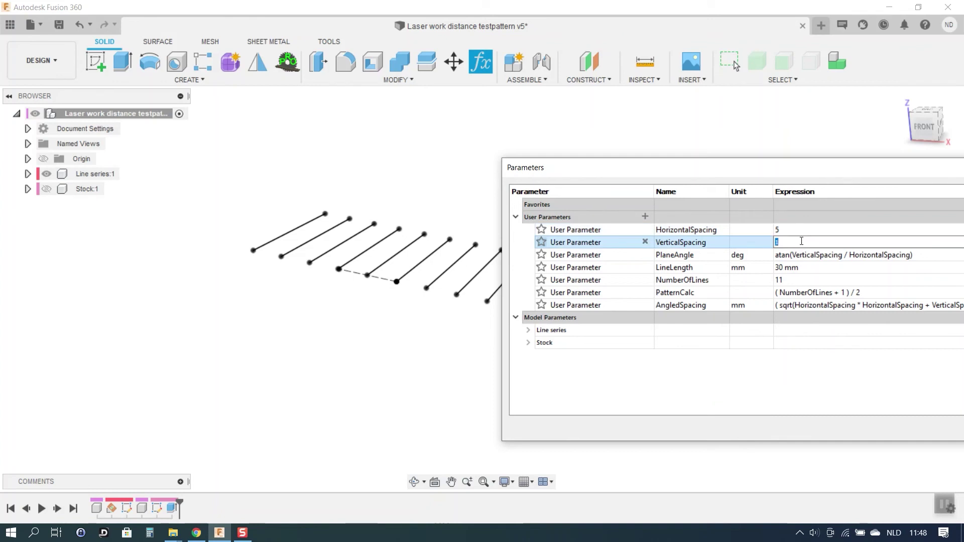
text(0.1)
key(Return)
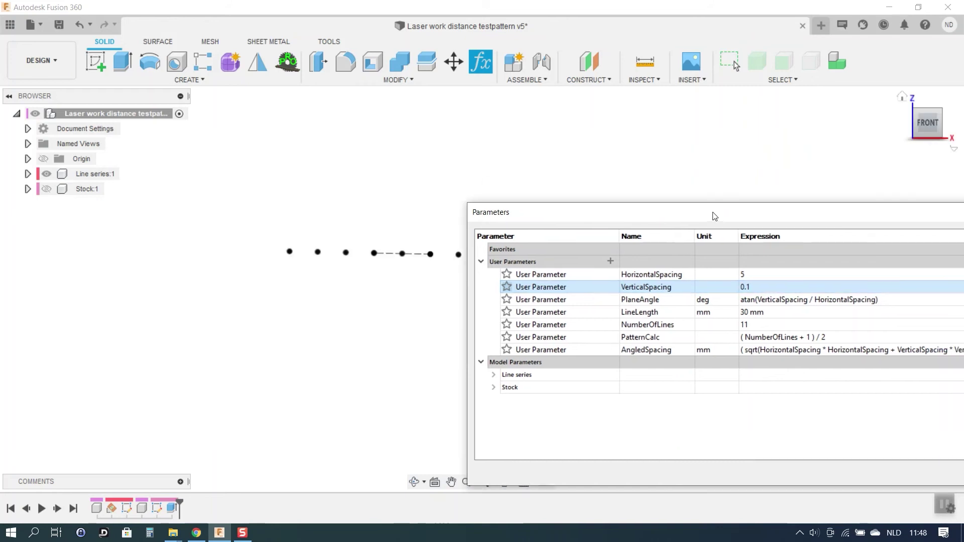
drag(714, 217, 435, 278)
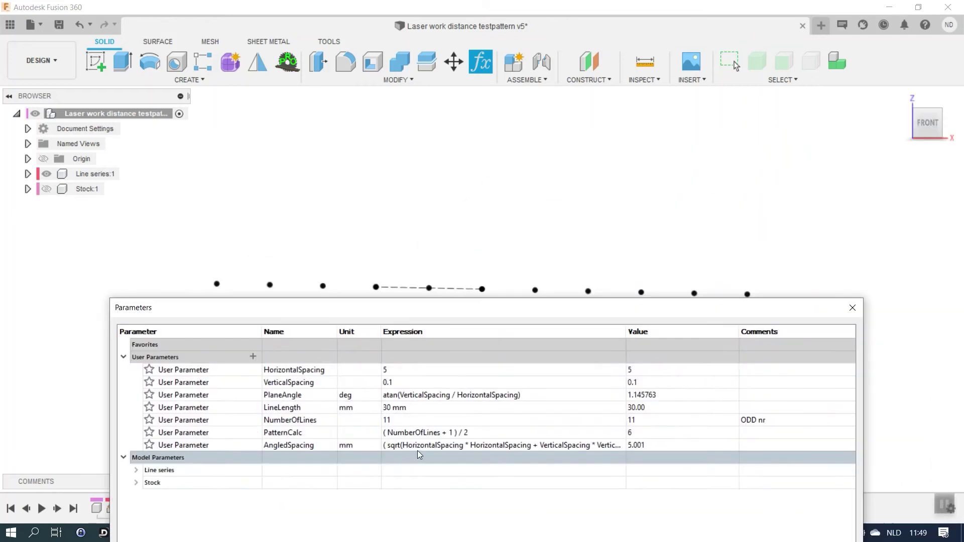
click(407, 384)
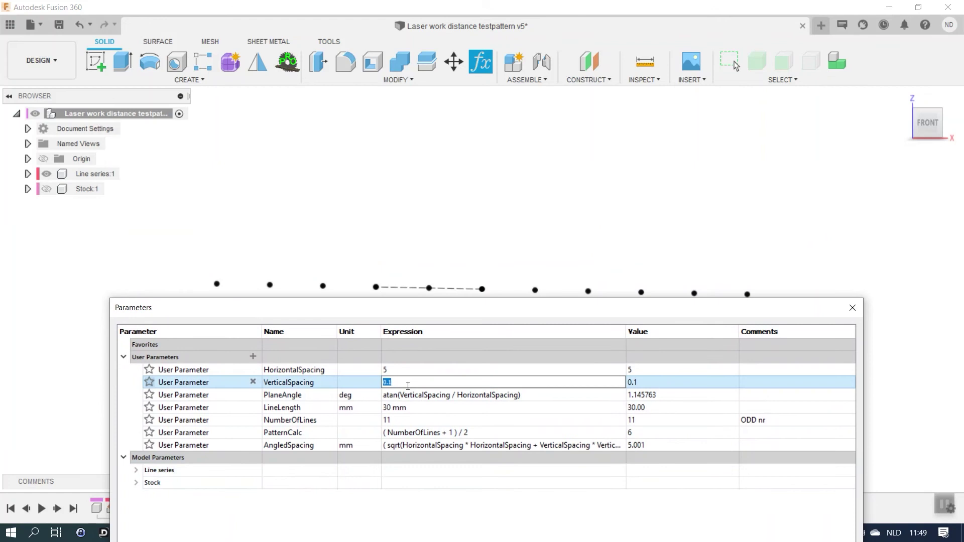
text(1)
key(Return)
key(Return)
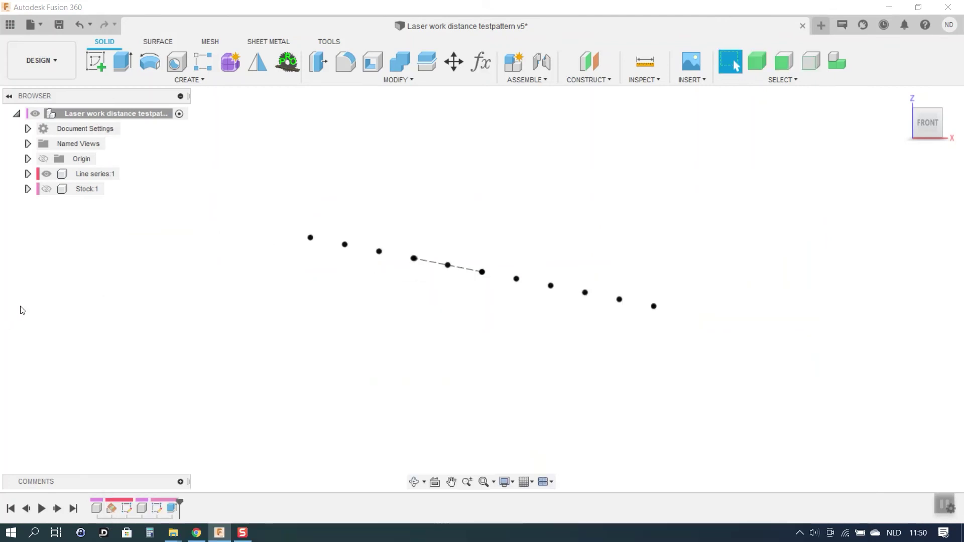
click(46, 188)
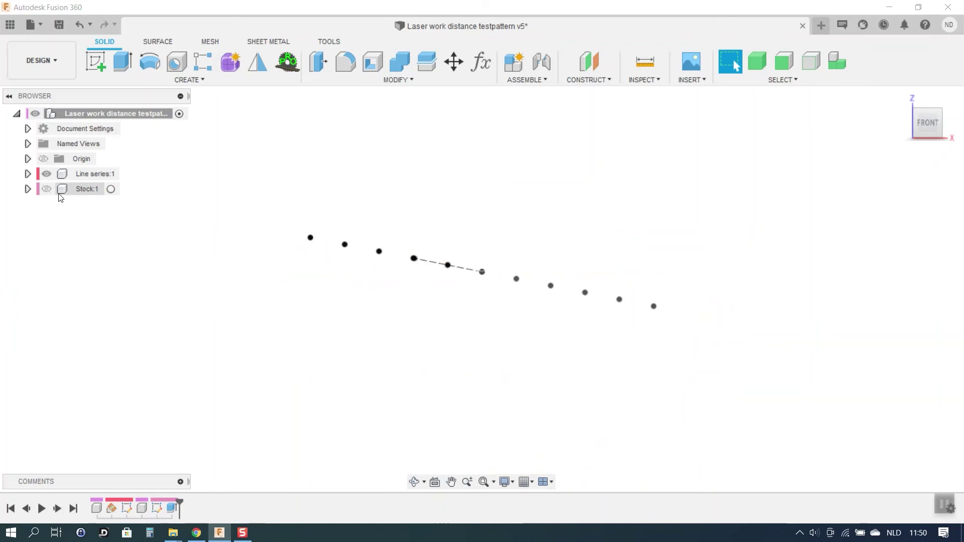
click(46, 188)
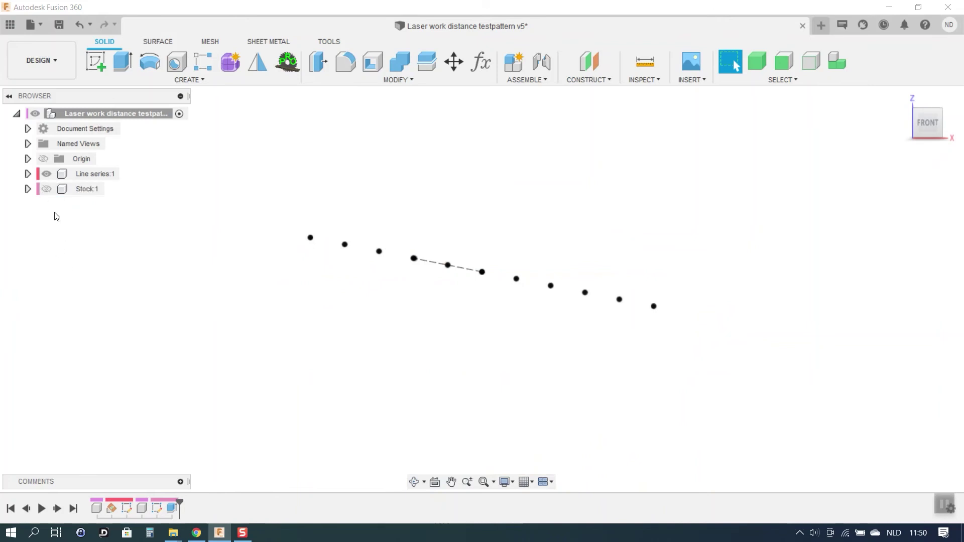
click(47, 189)
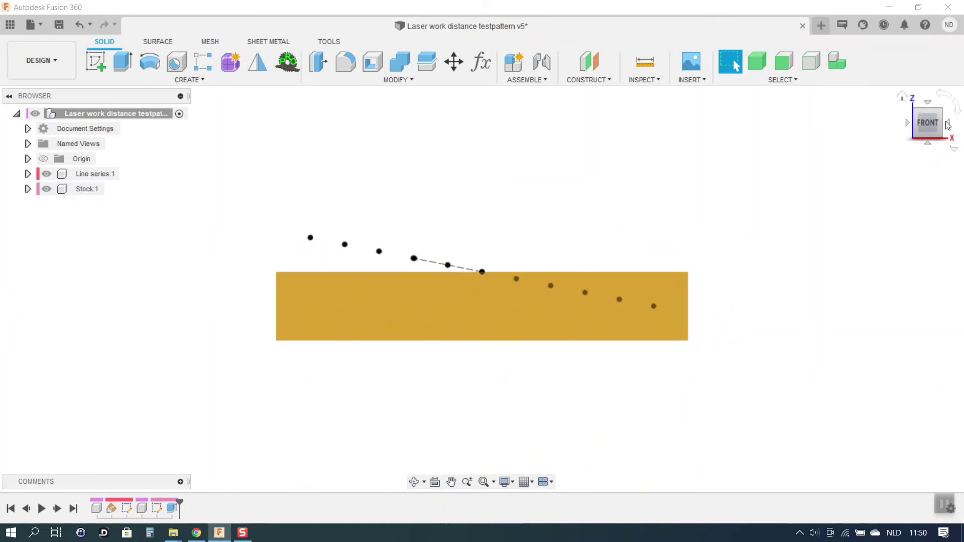
drag(928, 123, 903, 147)
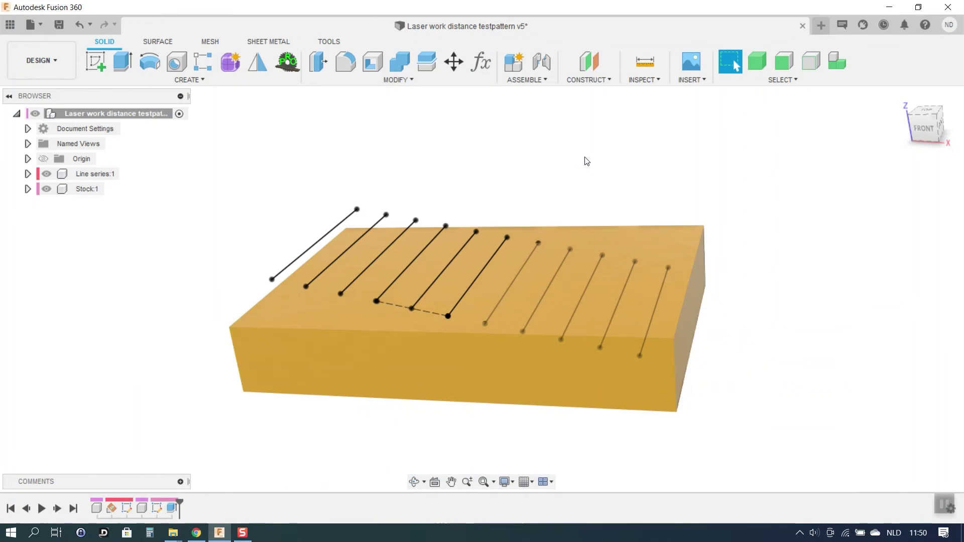
- Change the LineLength parameter from 30 mm to 50 mm and confirm with OK
click(483, 63)
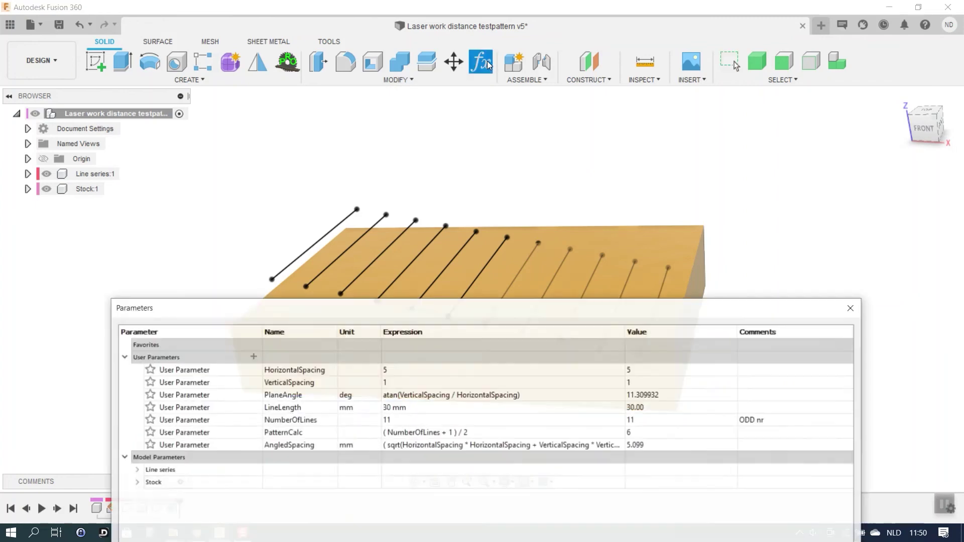
drag(561, 301, 961, 151)
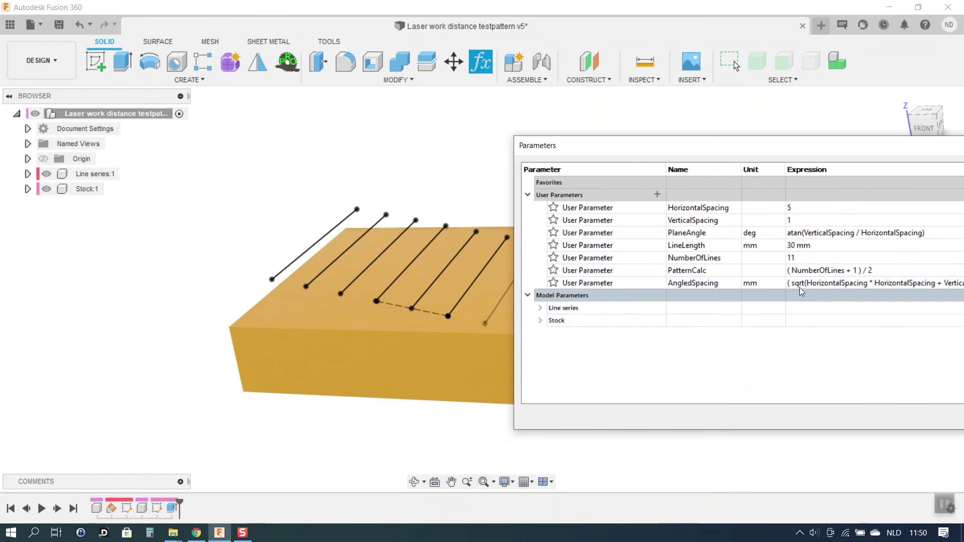
click(807, 246)
text(50)
key(Return)
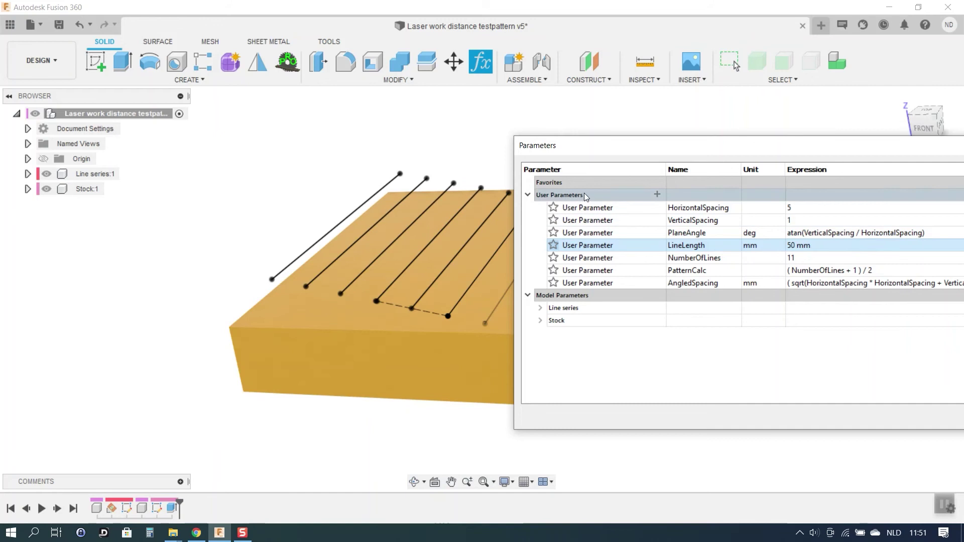
drag(616, 147, 628, 229)
mouse_move(481, 289)
shift+middle_down()
mouse_move(481, 317)
mouse_move(482, 289)
shift+middle_up()
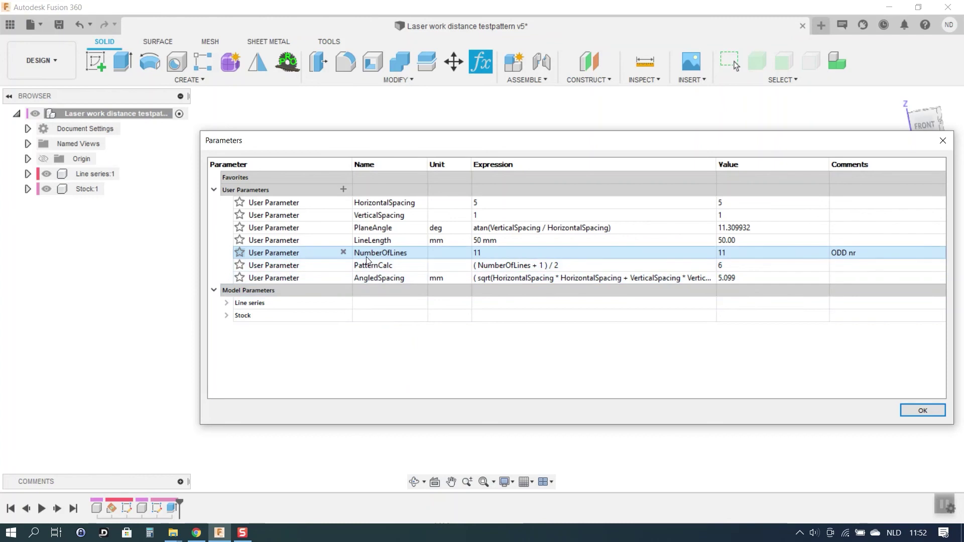
click(938, 411)
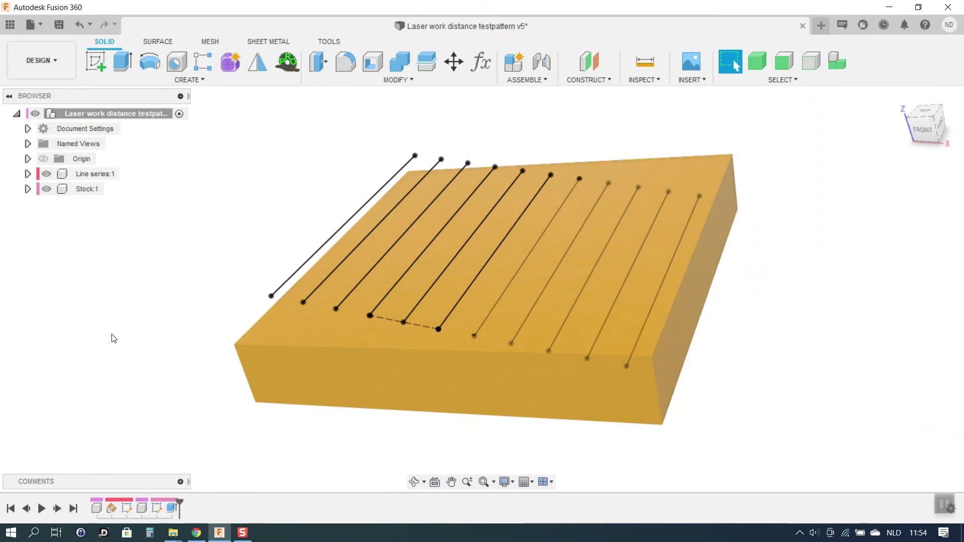
shift+middle_drag(715, 359, 802, 154)
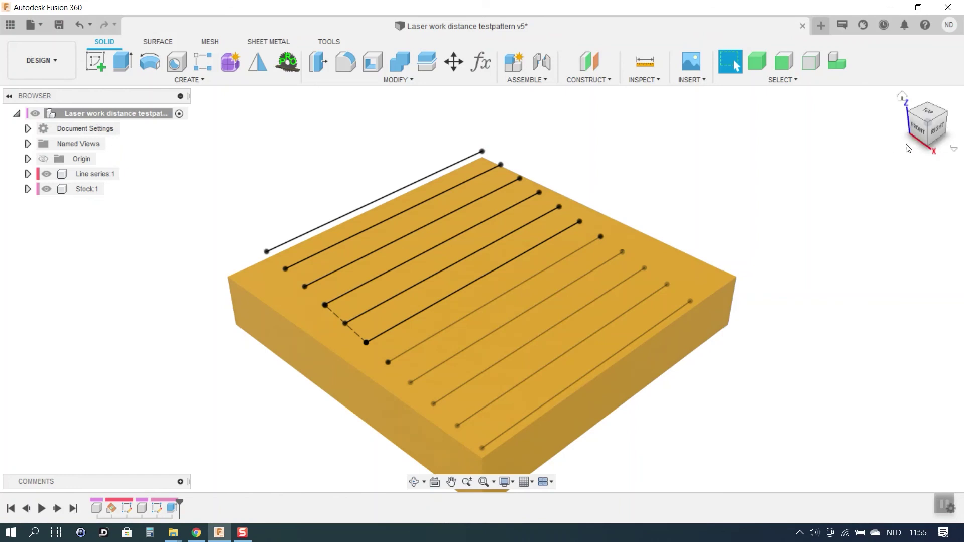
click(921, 128)
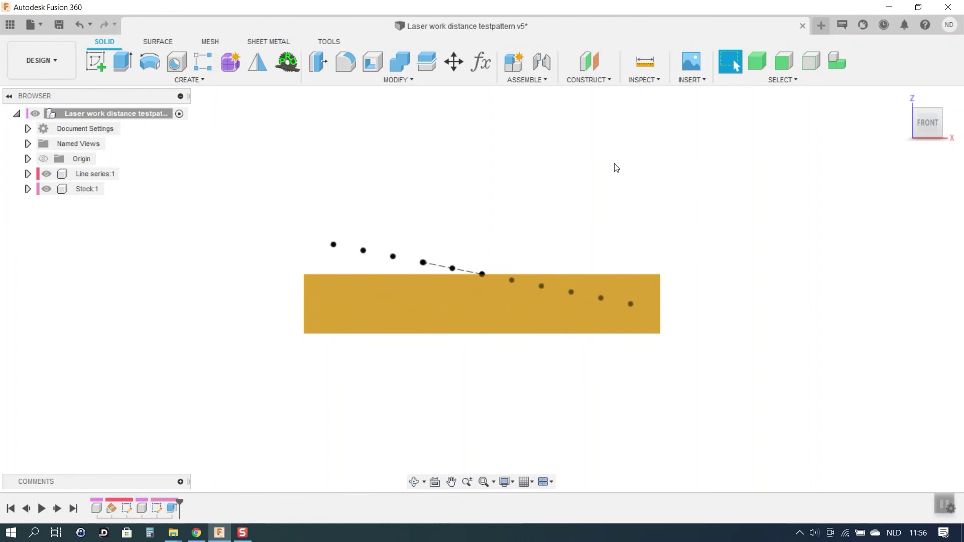
key(F6)
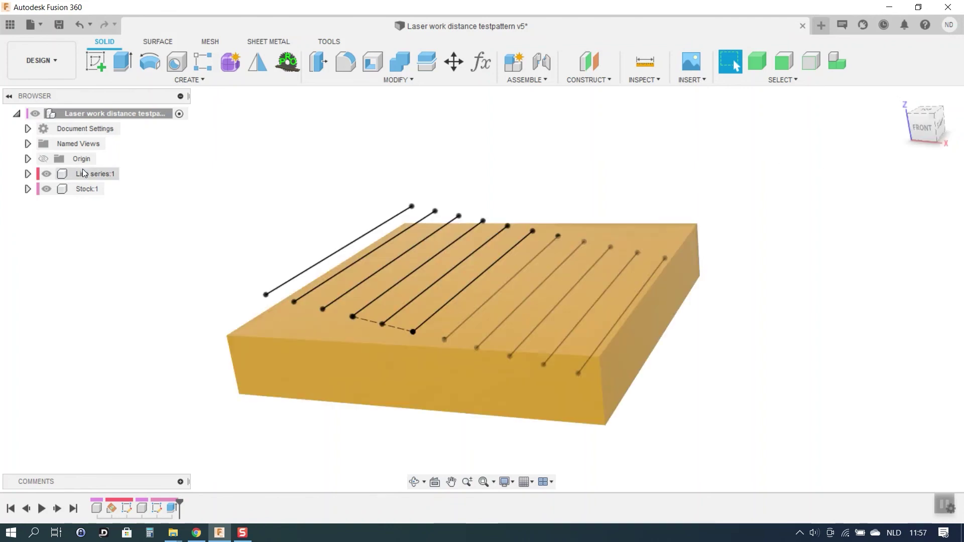
click(50, 62)
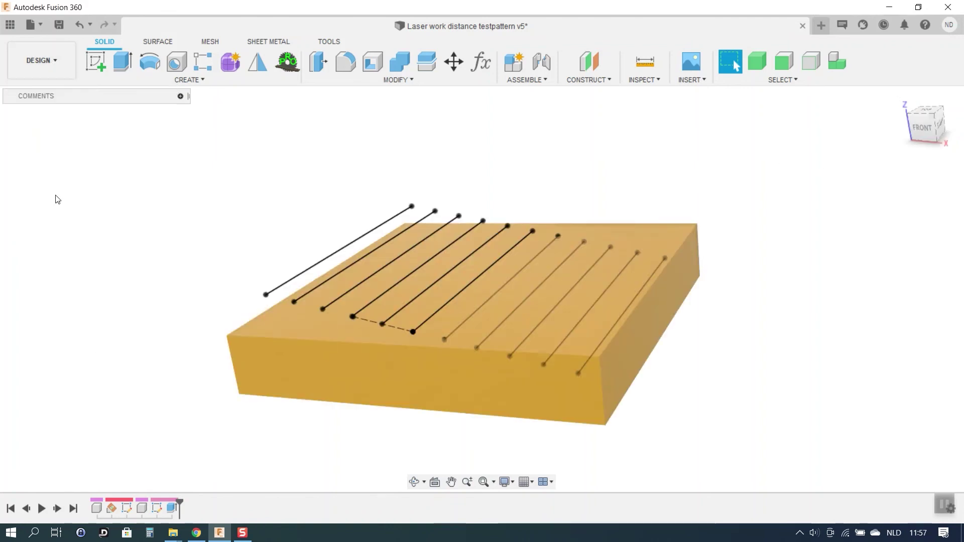
- Switch to the MANUFACTURE workspace to see the X and Y direction setups
click(56, 198)
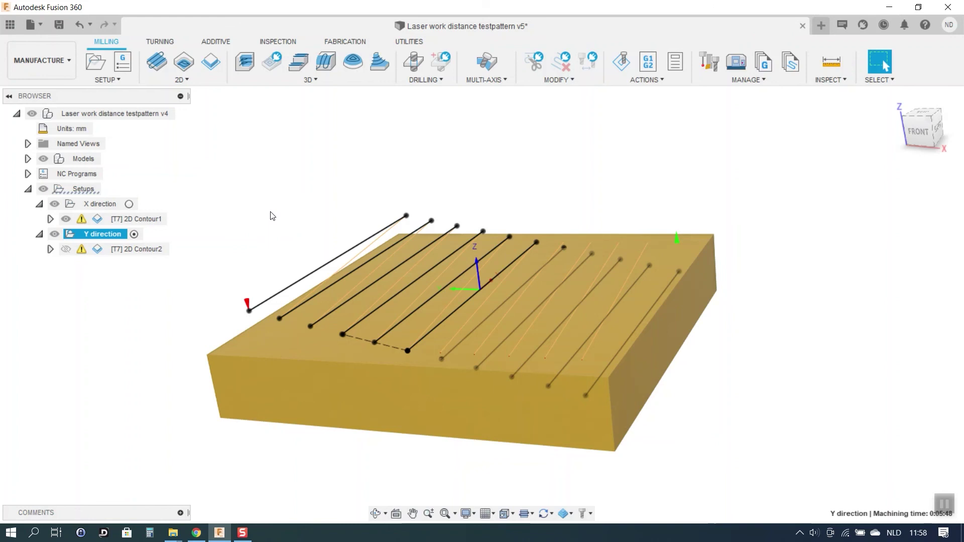
- Simulate the 2D Contour1 toolpath, playing and pausing it, including from the FRONT view
click(127, 219)
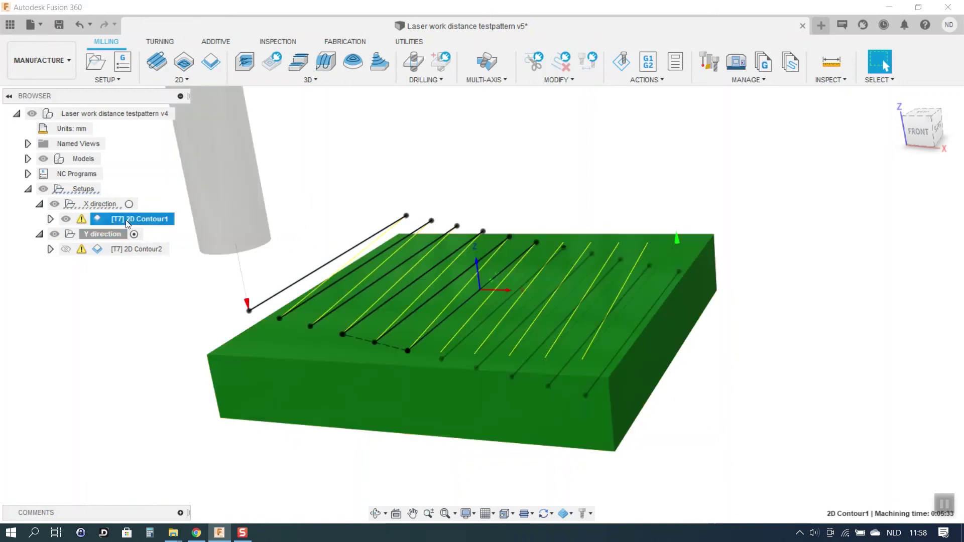
click(656, 85)
click(653, 107)
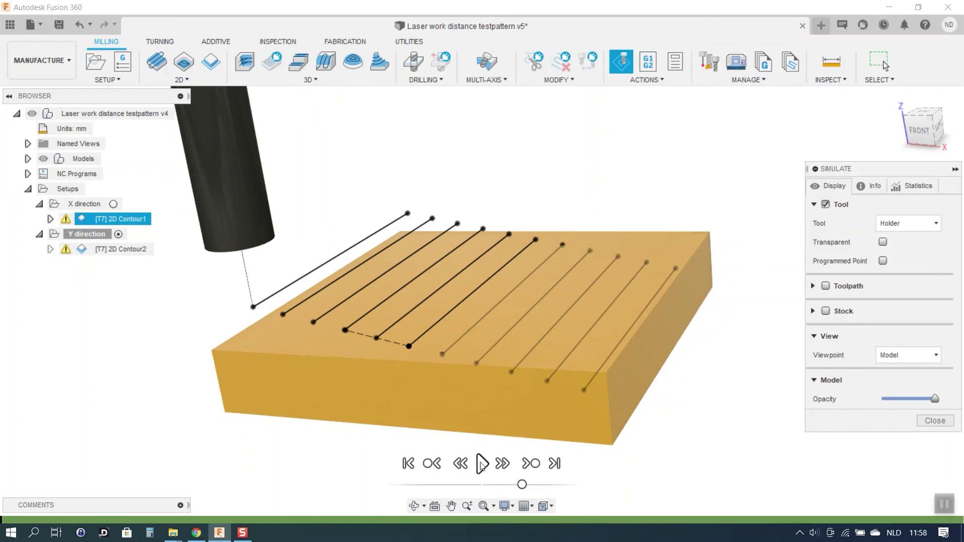
click(482, 463)
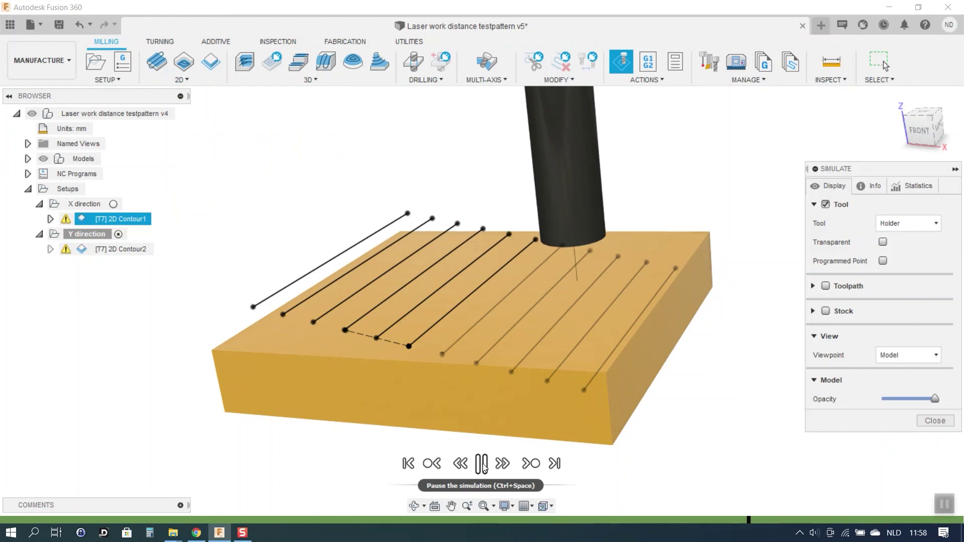
click(482, 464)
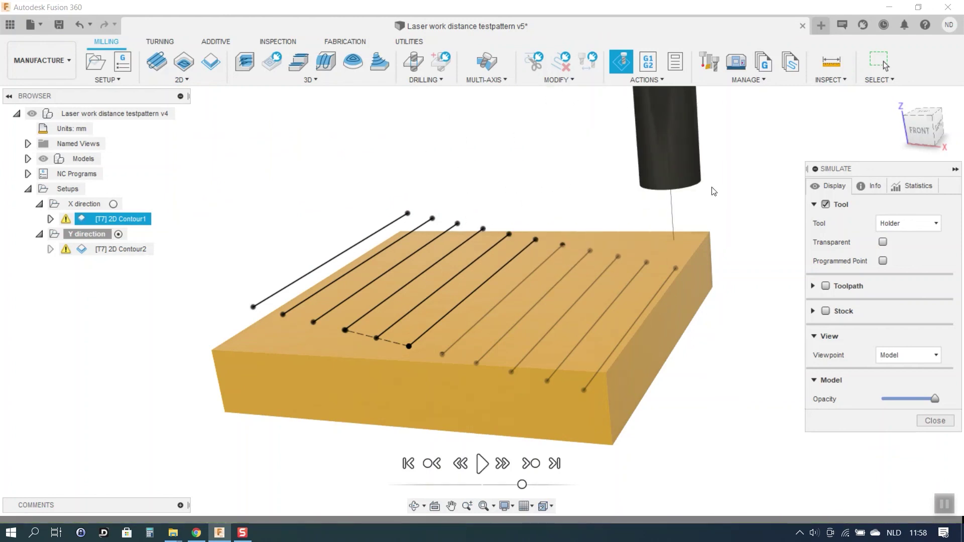
click(923, 137)
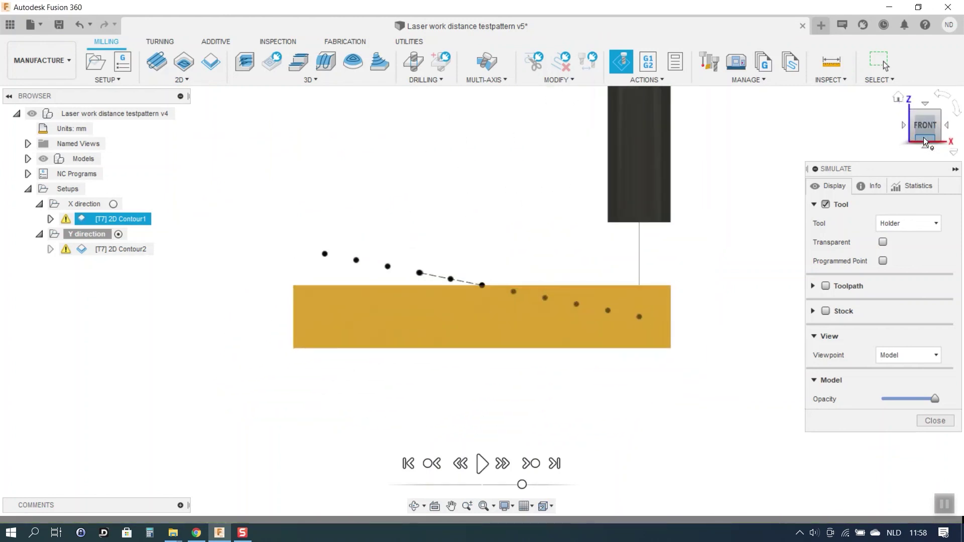
click(481, 464)
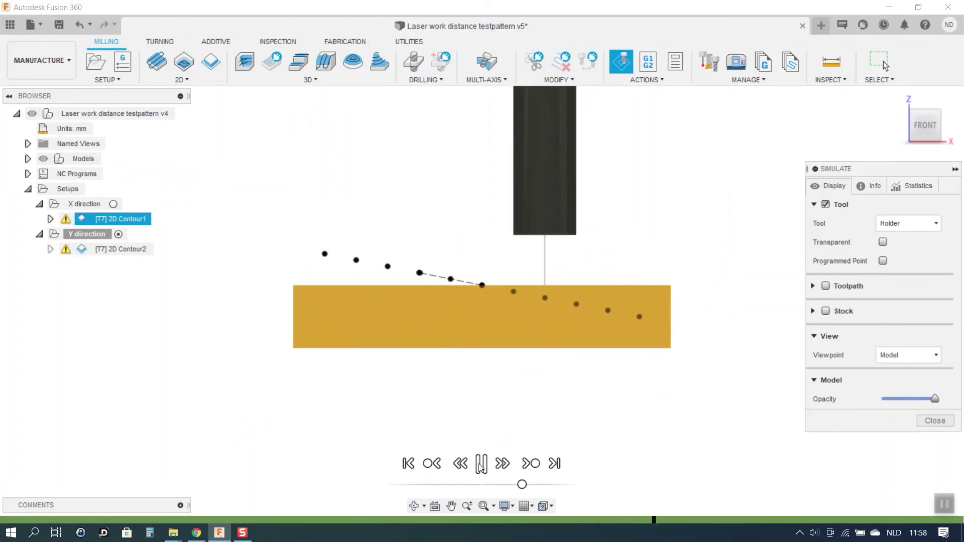
click(480, 464)
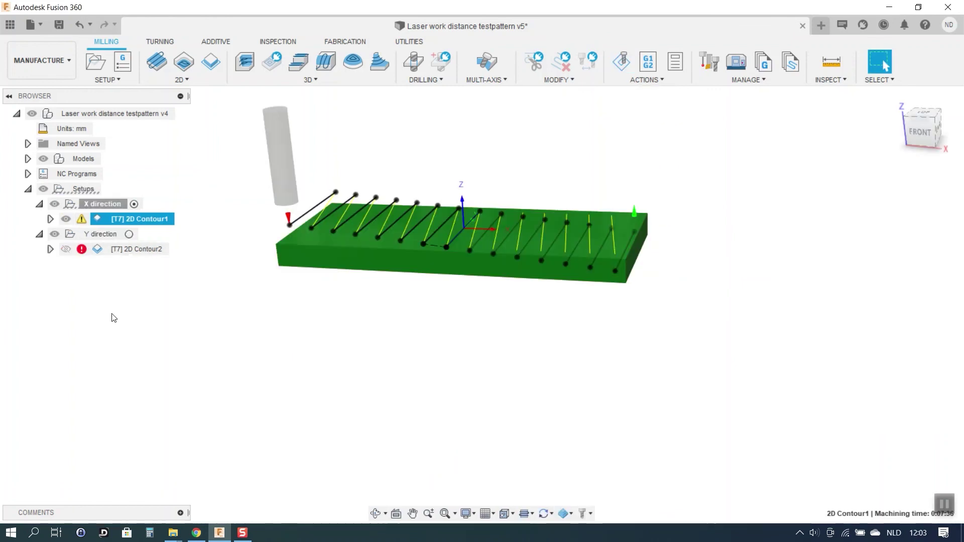
- Post-process the toolpaths to a G-code file named 'test pattern'
click(651, 79)
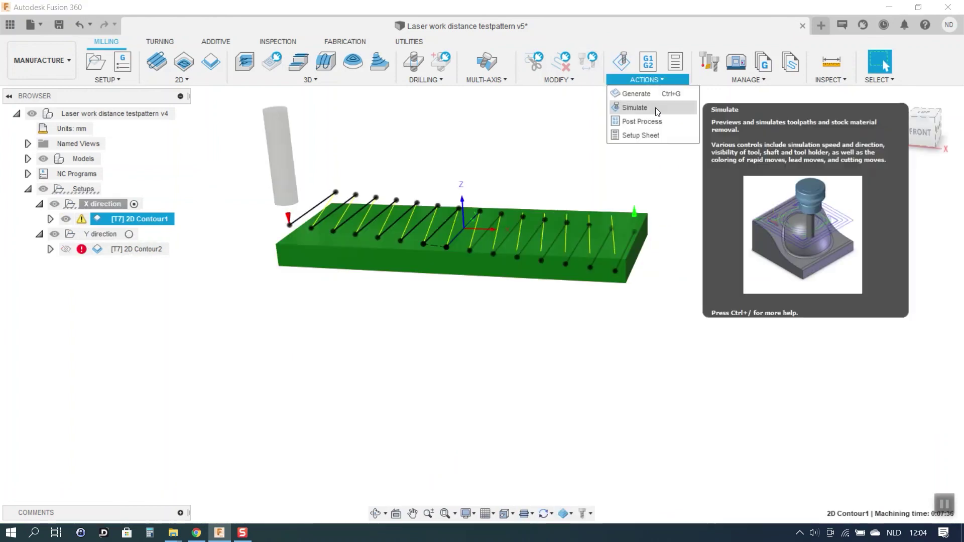
click(653, 121)
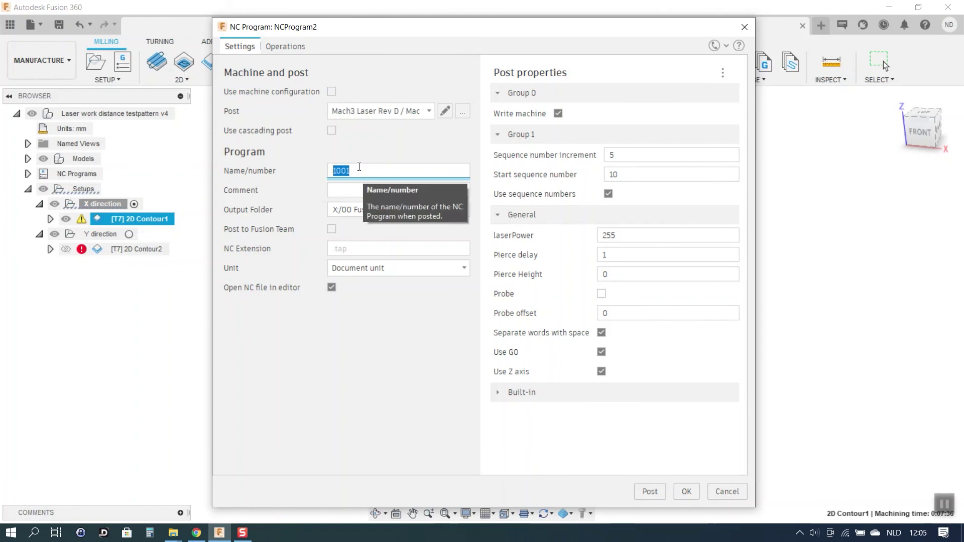
text(test pattern)
click(651, 491)
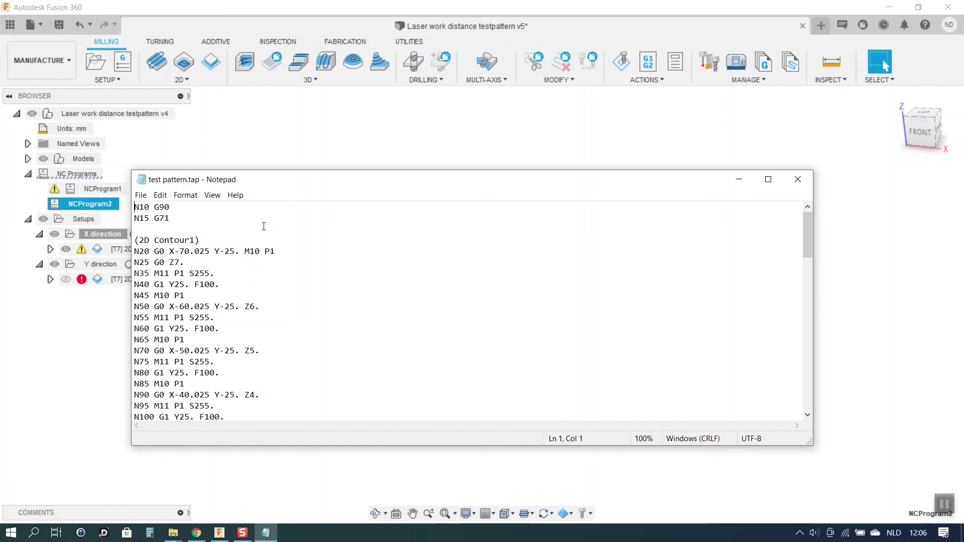
- Add an M3 line at the top of the G-code in Notepad and save the file
key(Return)
text(M3)
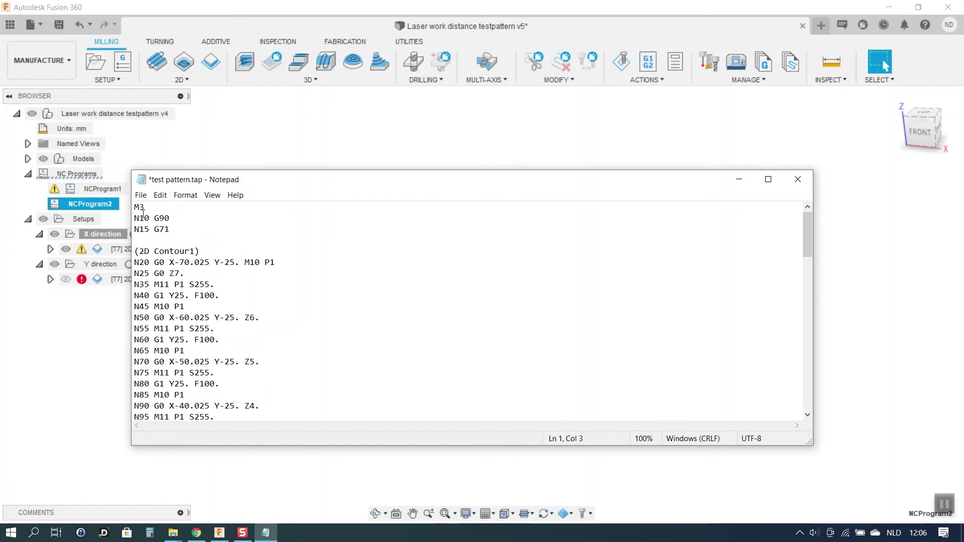
click(141, 195)
click(151, 240)
- Close Notepad with Alt+F4 to return to Fusion 360
key(alt+F4)
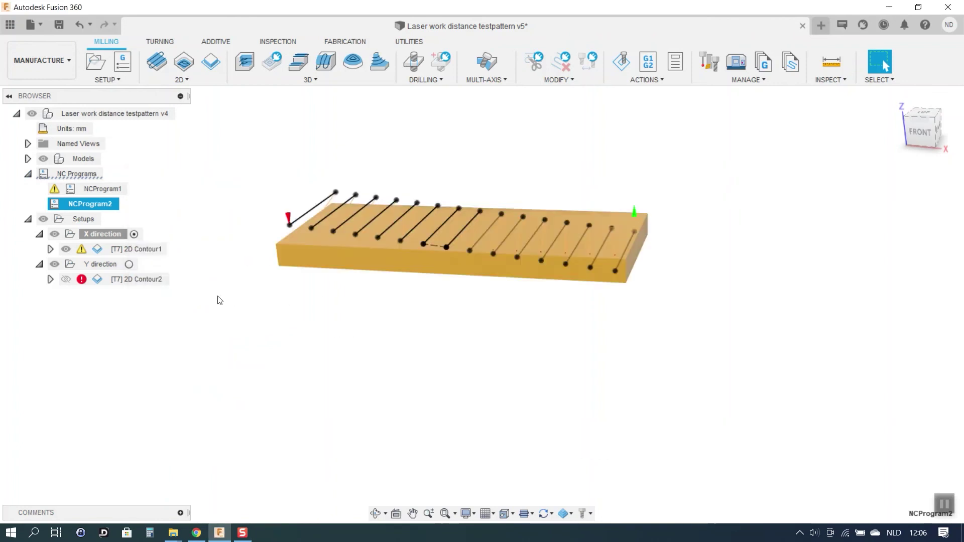